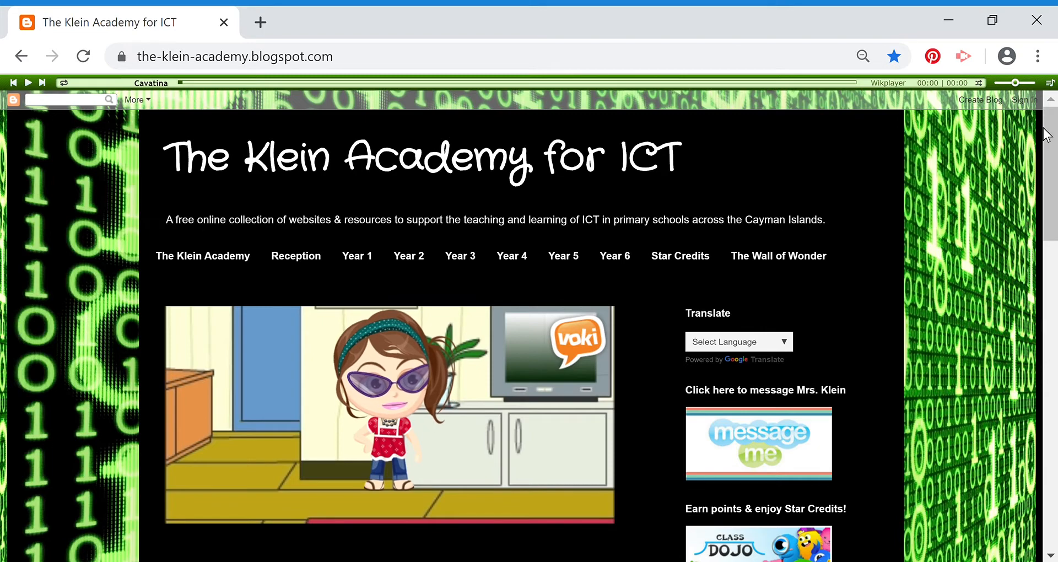
Scroll down the Klein Academy for ICT page and open the Home School Cayman banner in a new tab
{"action": "scroll", "coordinate": [585, 483], "scroll_direction": "down", "scroll_amount": 5}
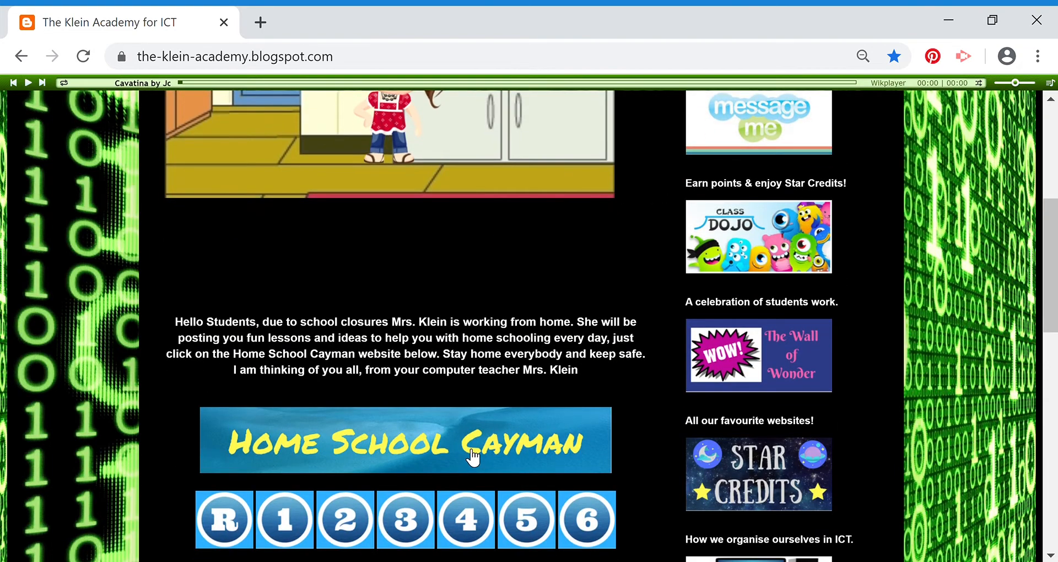
{"action": "left_click", "coordinate": [470, 455]}
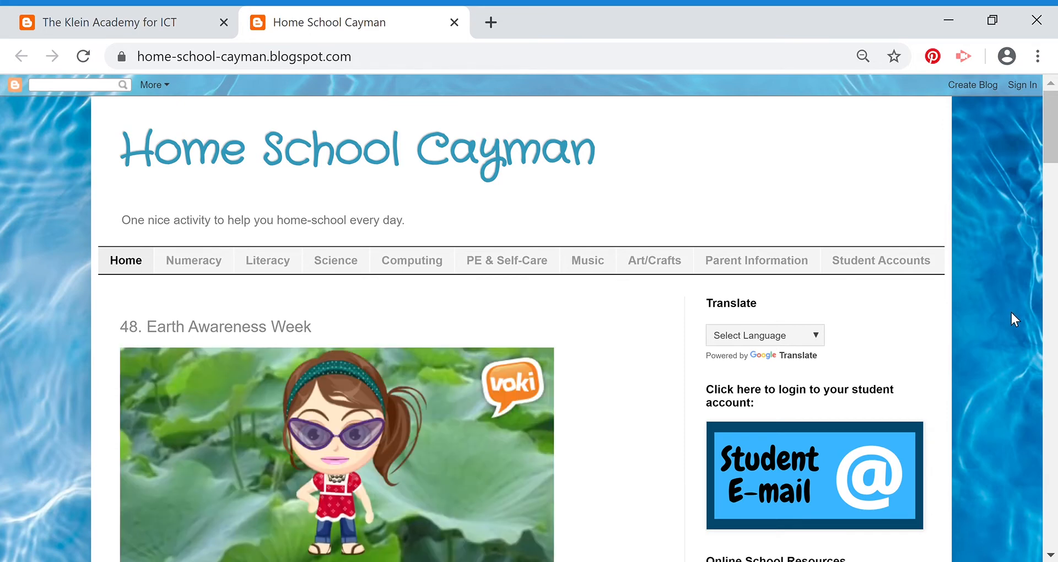
Sign in to Blogger with the saved Google account, retyping the account password after the error
{"action": "left_click", "coordinate": [1022, 85]}
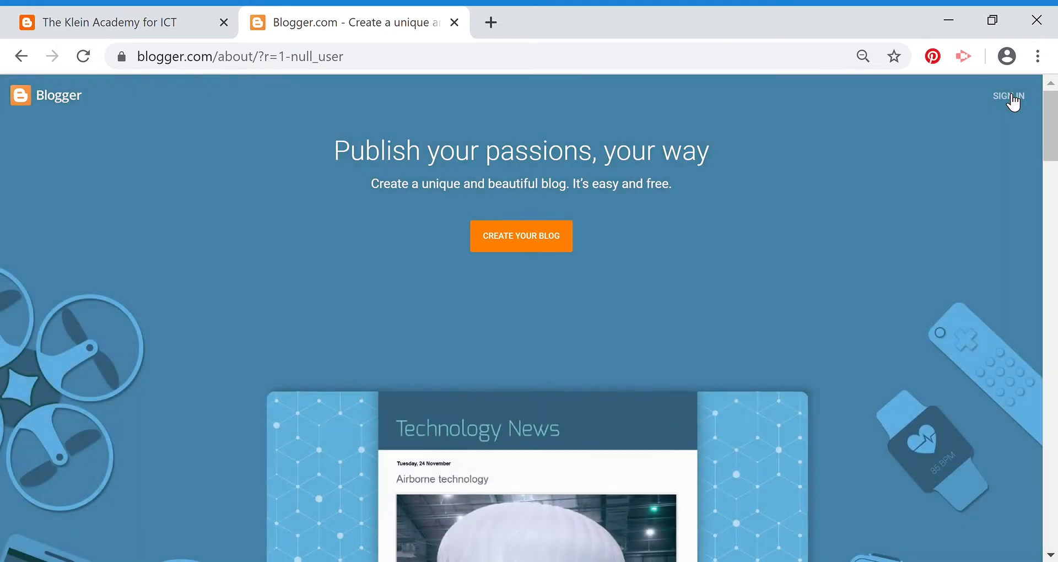
{"action": "left_click", "coordinate": [1011, 96]}
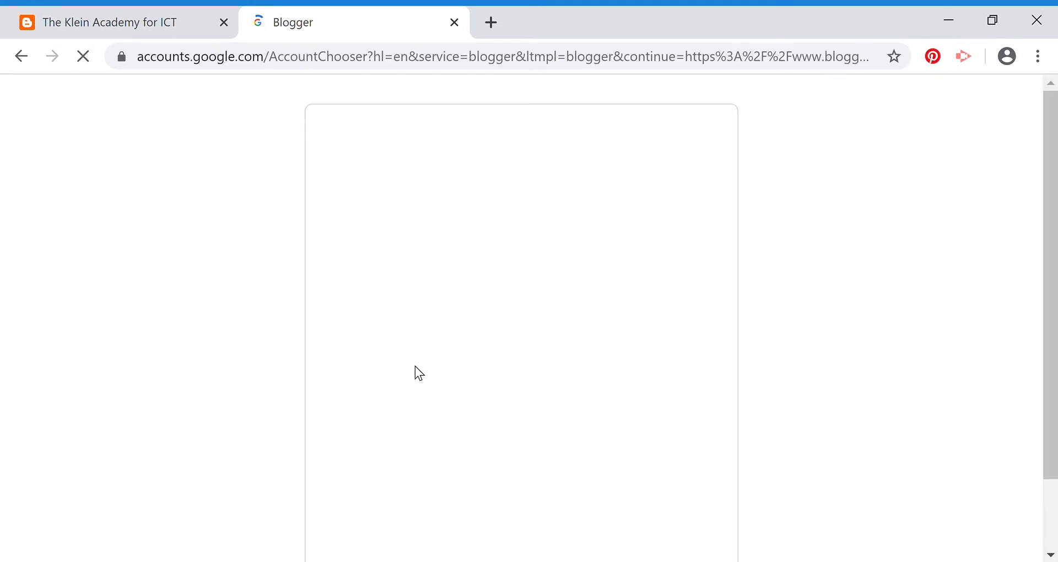
{"action": "left_click", "coordinate": [459, 284]}
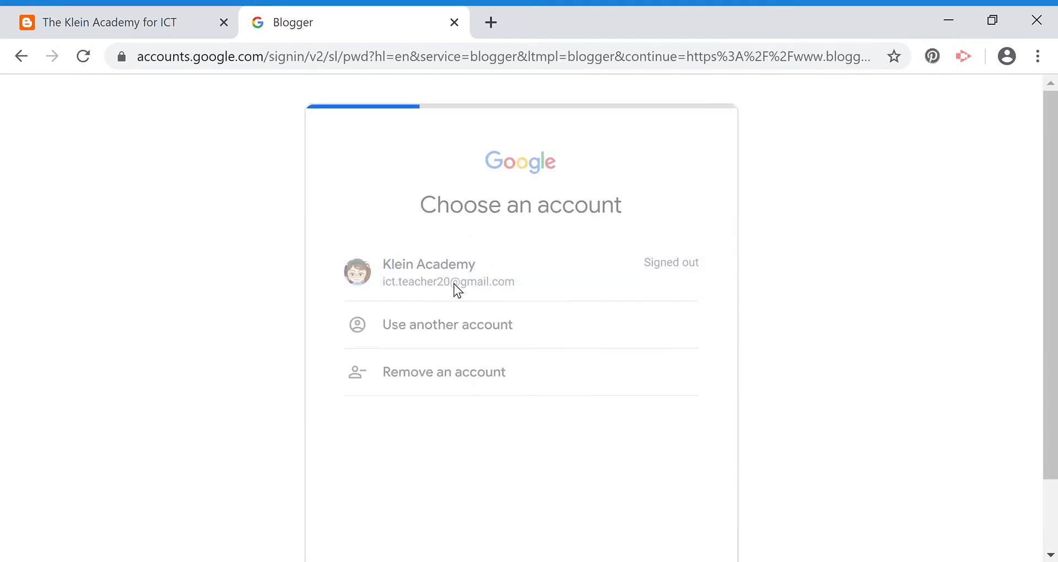
{"action": "left_click", "coordinate": [662, 405]}
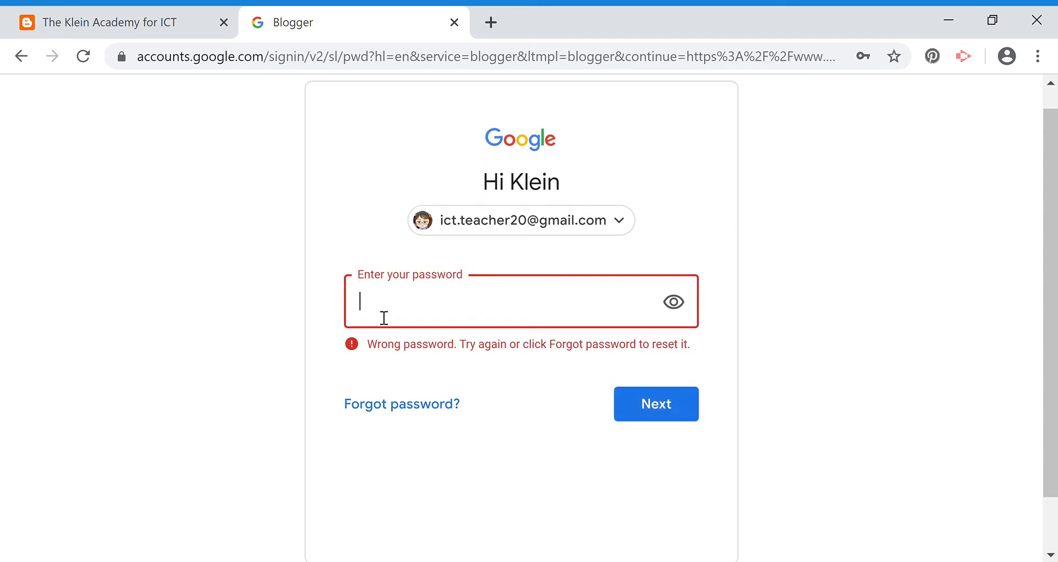
{"action": "type", "text": "•••••••••••••"}
{"action": "left_click", "coordinate": [669, 403]}
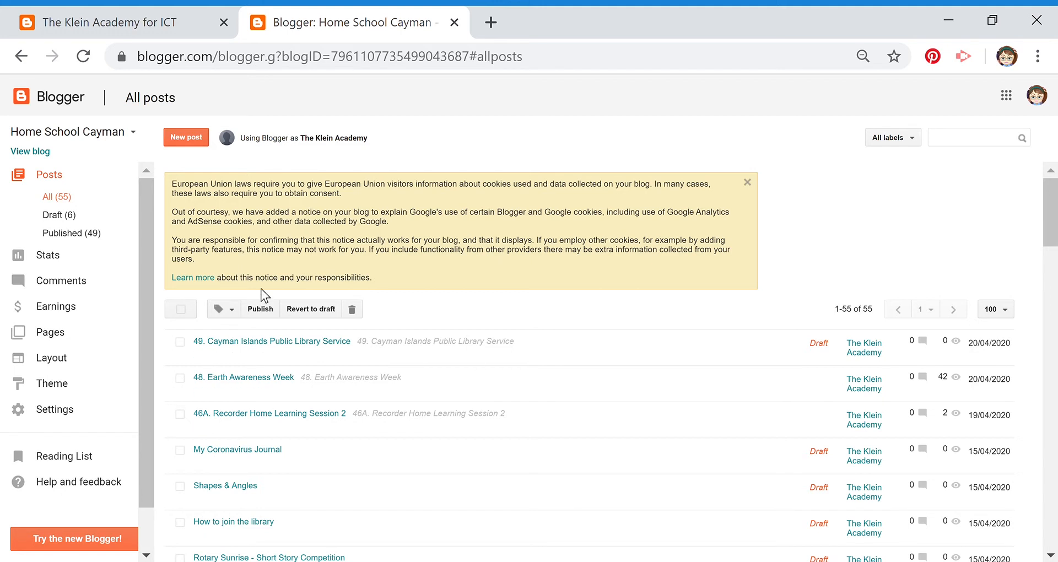
From the blog list under Home School Cayman, choose New blog... at the bottom
{"action": "left_click", "coordinate": [139, 137]}
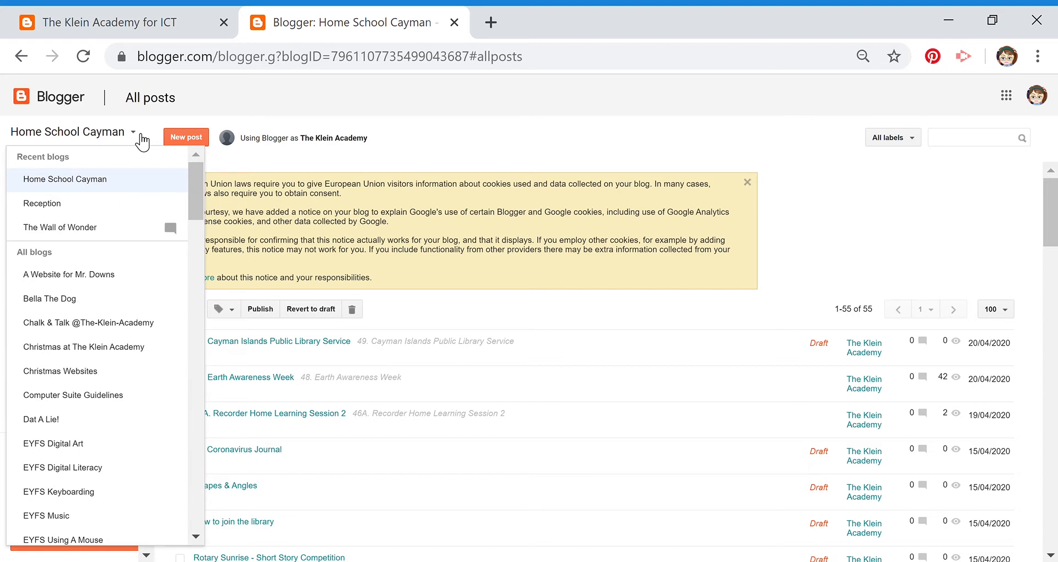
{"action": "left_click_drag", "start_coordinate": [195, 177], "coordinate": [206, 515]}
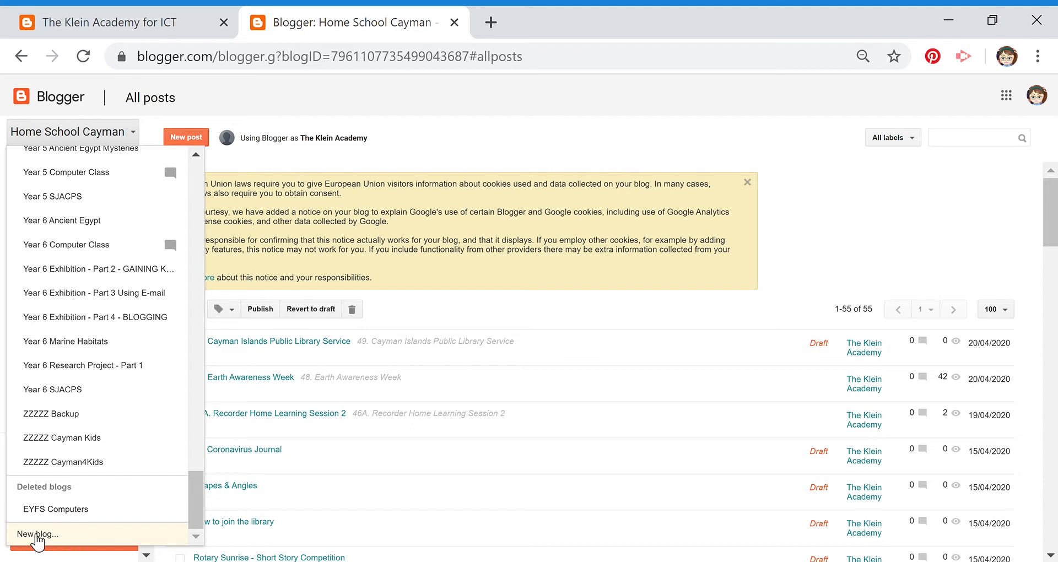
{"action": "left_click", "coordinate": [39, 534]}
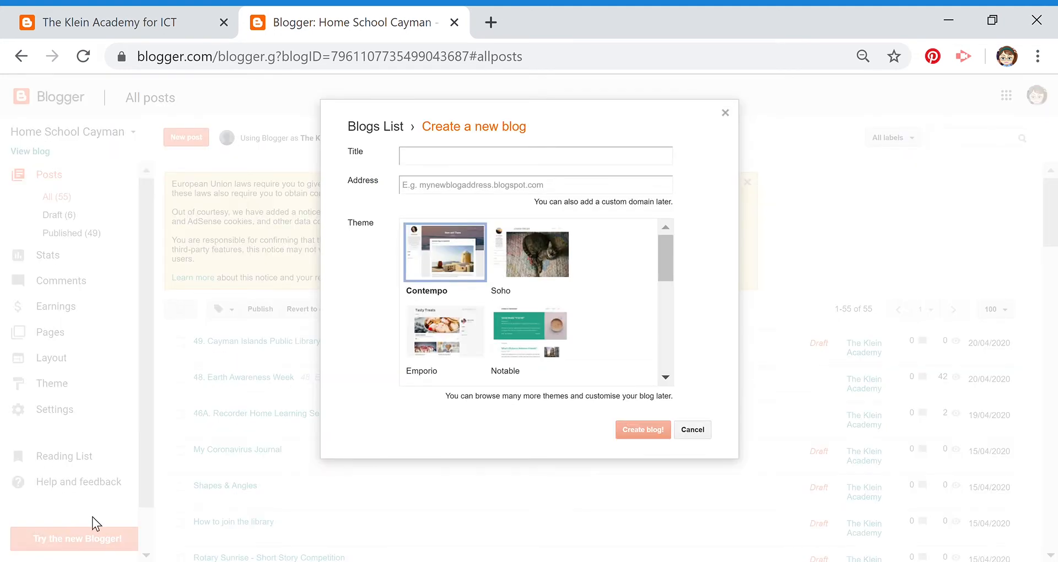
Enter the title 'Home School Mrs. Teacher' and glance at the Klein Academy tab
{"action": "left_click", "coordinate": [427, 166]}
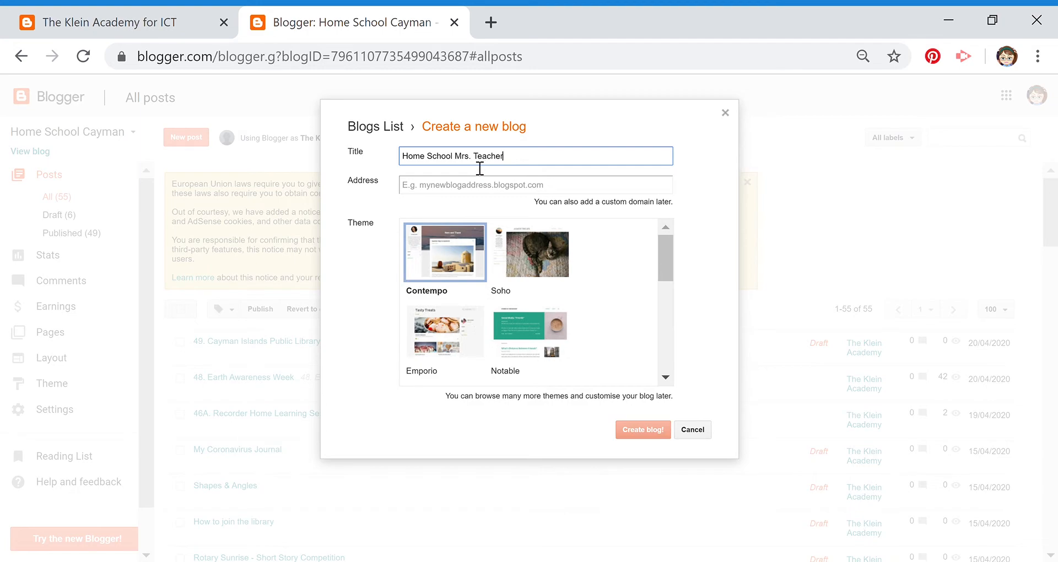
{"action": "left_click", "coordinate": [93, 22]}
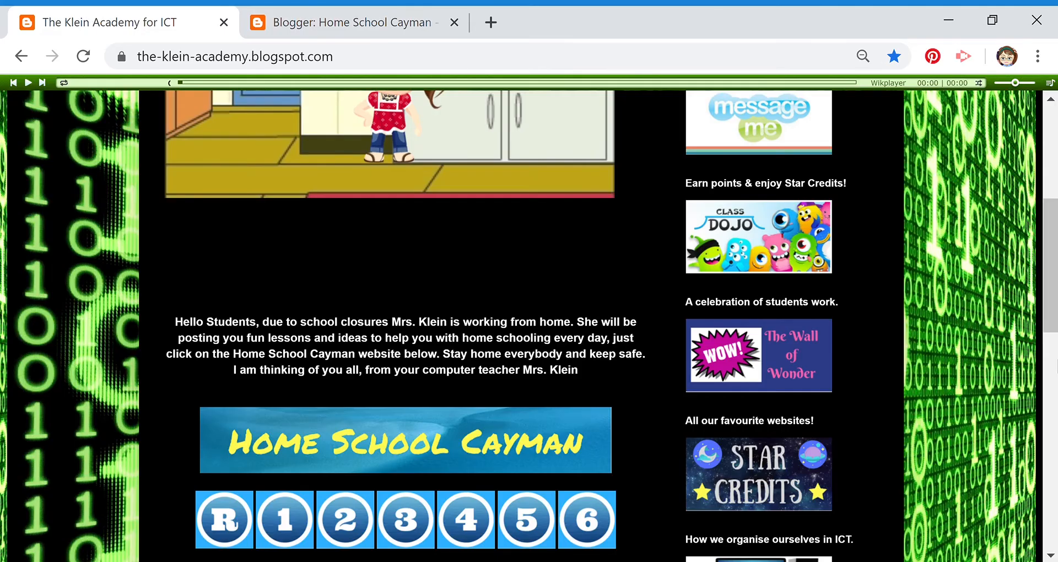
{"action": "left_click_drag", "start_coordinate": [1049, 226], "coordinate": [1054, 135]}
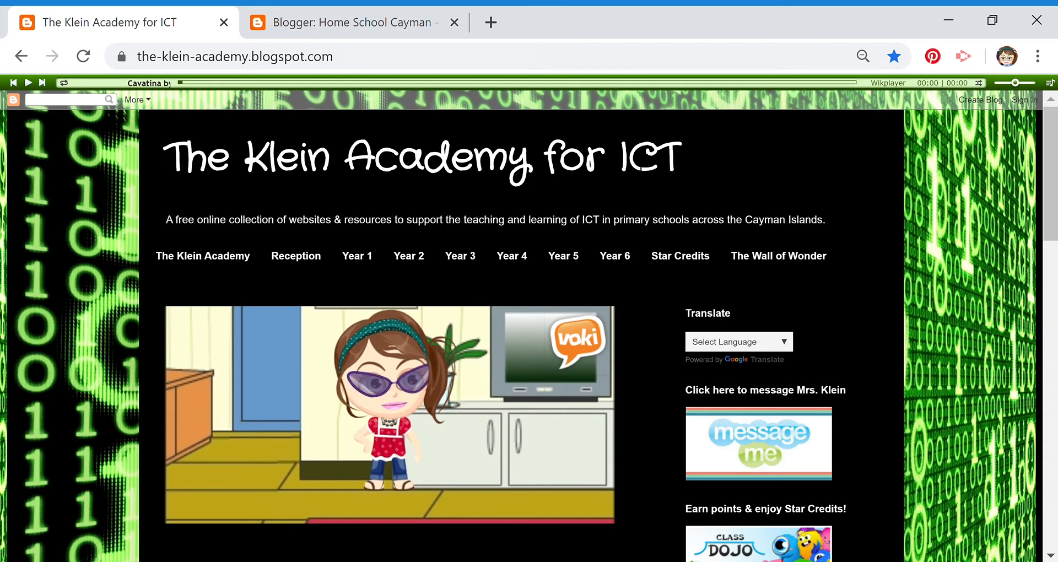
{"action": "left_click", "coordinate": [306, 25]}
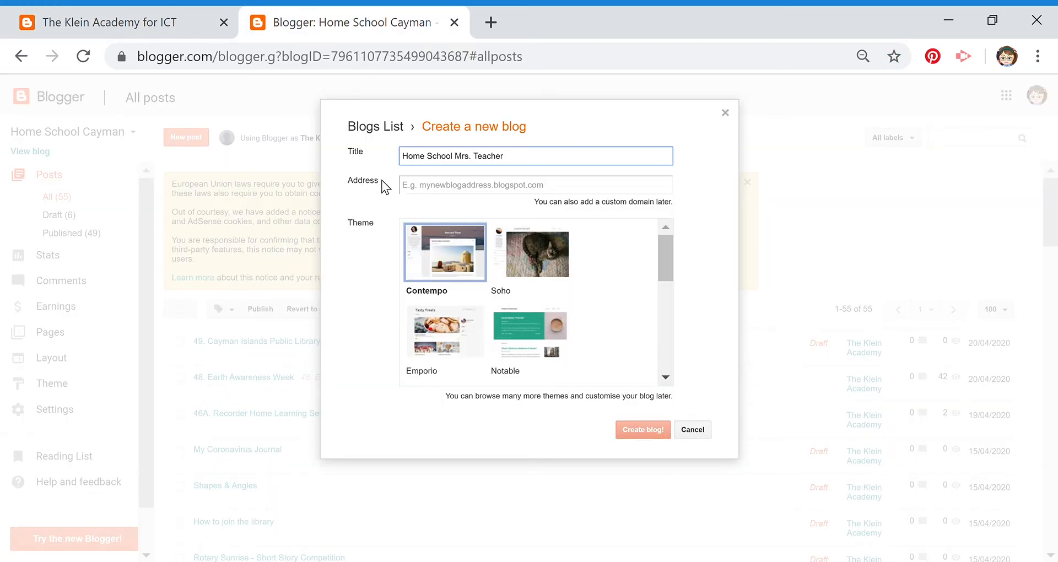
Select the Klein Academy site's web address, then return to the new blog's Address field
{"action": "left_click", "coordinate": [132, 29]}
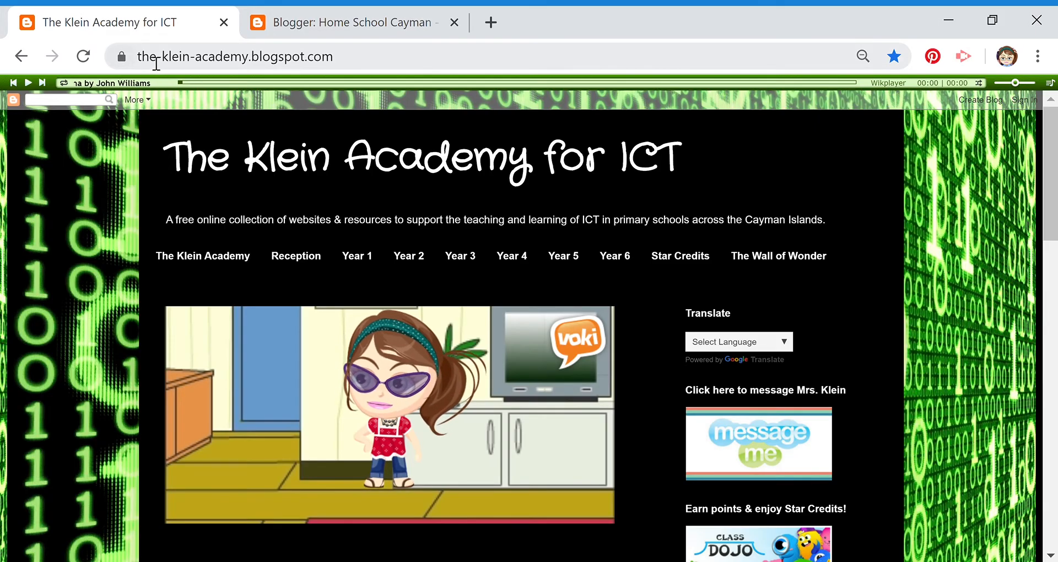
{"action": "left_click_drag", "start_coordinate": [138, 62], "coordinate": [352, 66]}
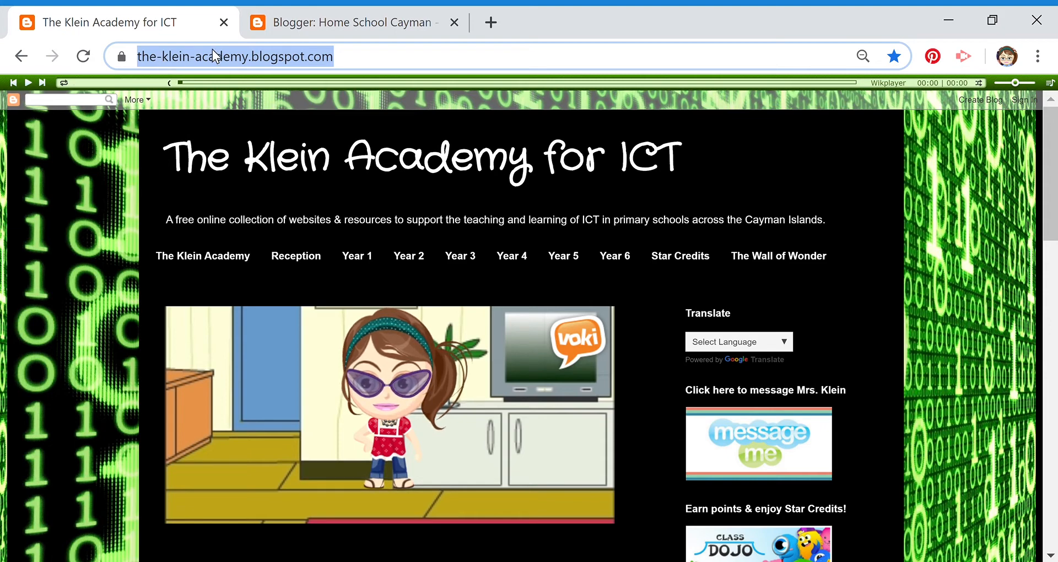
{"action": "left_click", "coordinate": [365, 15]}
{"action": "left_click", "coordinate": [419, 194]}
Try abc.blogspot.com as the address, then clear it as unavailable
{"action": "type", "text": "abc"}
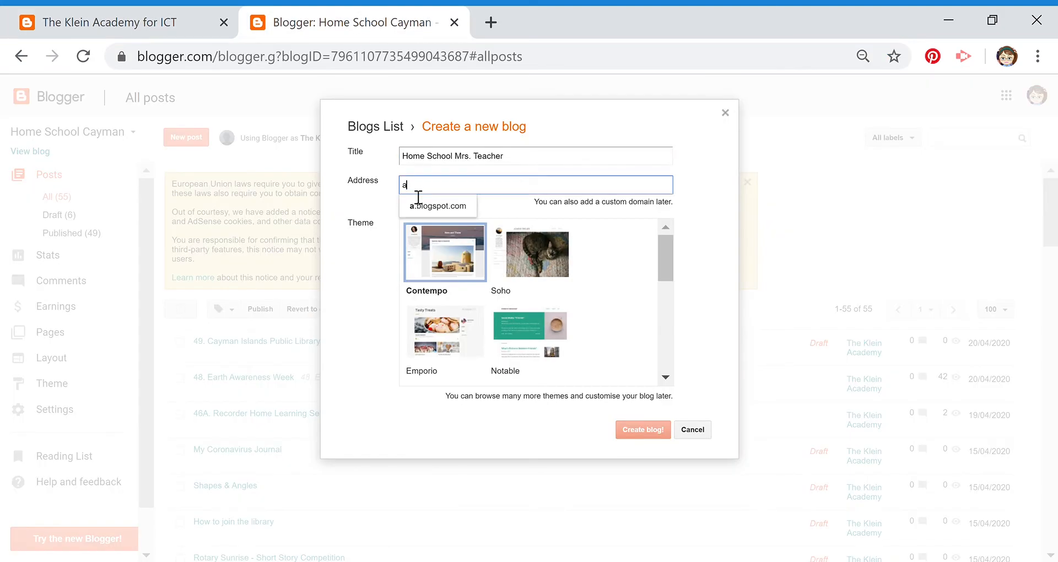
{"action": "left_click", "coordinate": [432, 208]}
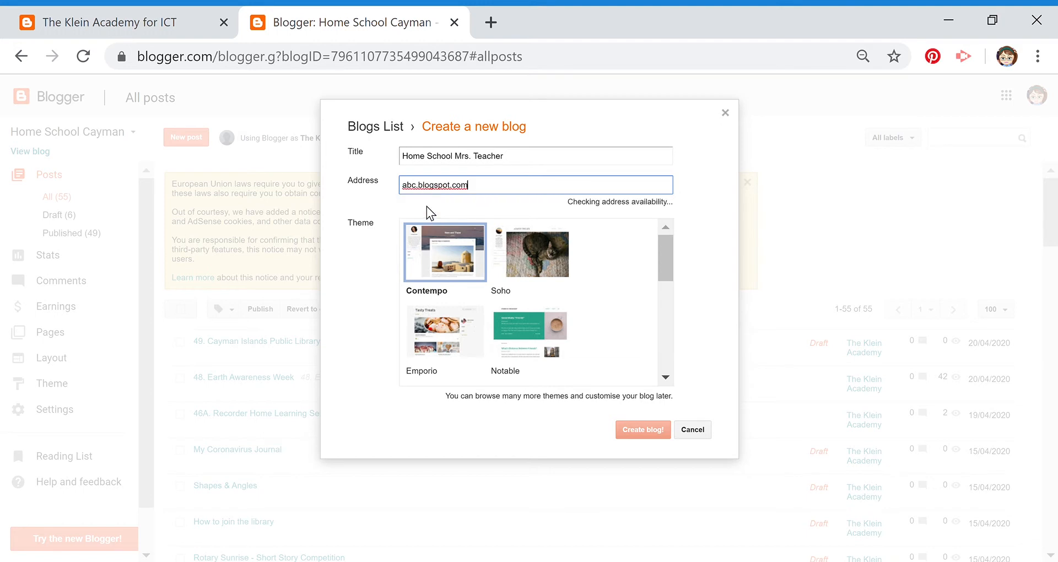
{"action": "left_click", "coordinate": [547, 209]}
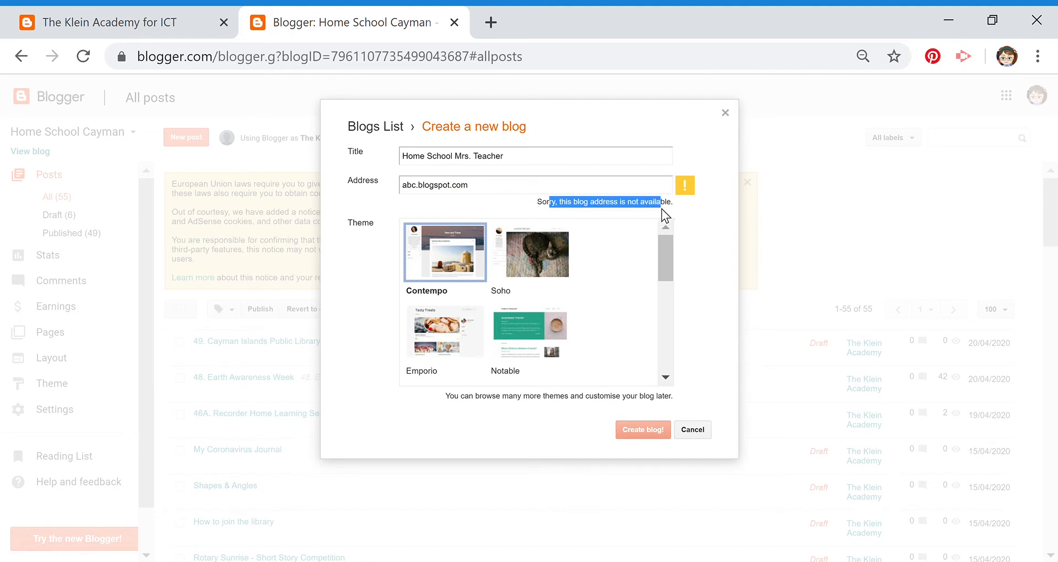
{"action": "left_click", "coordinate": [484, 190]}
{"action": "key", "text": "BackSpace"}
{"action": "key", "text": "BackSpace"}
{"action": "key", "text": "BackSpace"}
{"action": "key", "text": "BackSpace"}
{"action": "key", "text": "BackSpace"}
{"action": "key", "text": "BackSpace"}
{"action": "key", "text": "BackSpace"}
{"action": "key", "text": "BackSpace"}
{"action": "key", "text": "BackSpace"}
{"action": "key", "text": "BackSpace"}
{"action": "key", "text": "BackSpace"}
{"action": "key", "text": "BackSpace"}
{"action": "key", "text": "BackSpace"}
{"action": "key", "text": "BackSpace"}
{"action": "key", "text": "BackSpace"}
{"action": "key", "text": "BackSpace"}
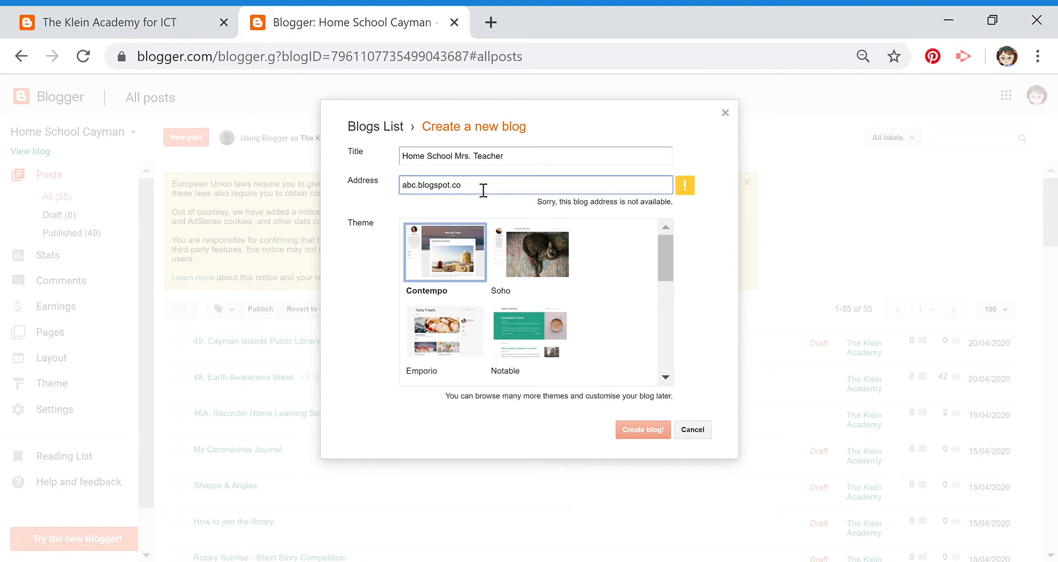
Change the address to homeschoolteacher22.blogspot.com until it shows as available
{"action": "type", "text": "ho"}
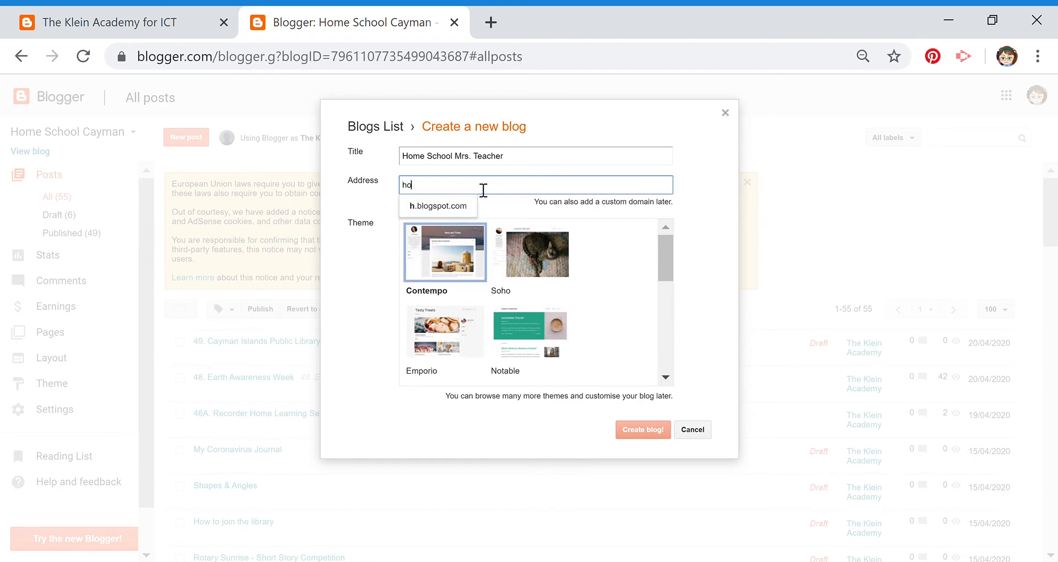
{"action": "type", "text": "meschool"}
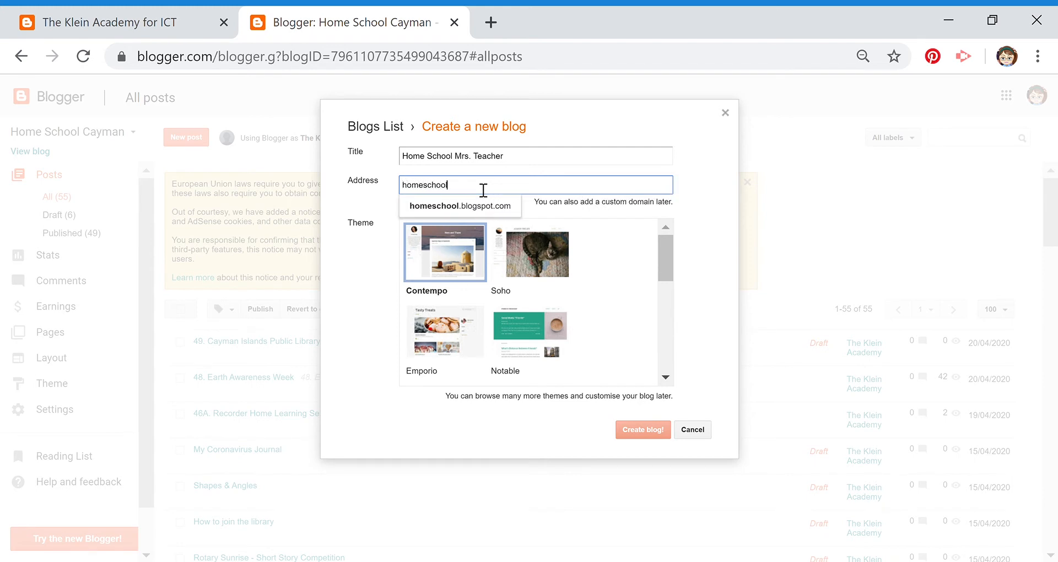
{"action": "type", "text": "teacher"}
{"action": "left_click", "coordinate": [488, 206]}
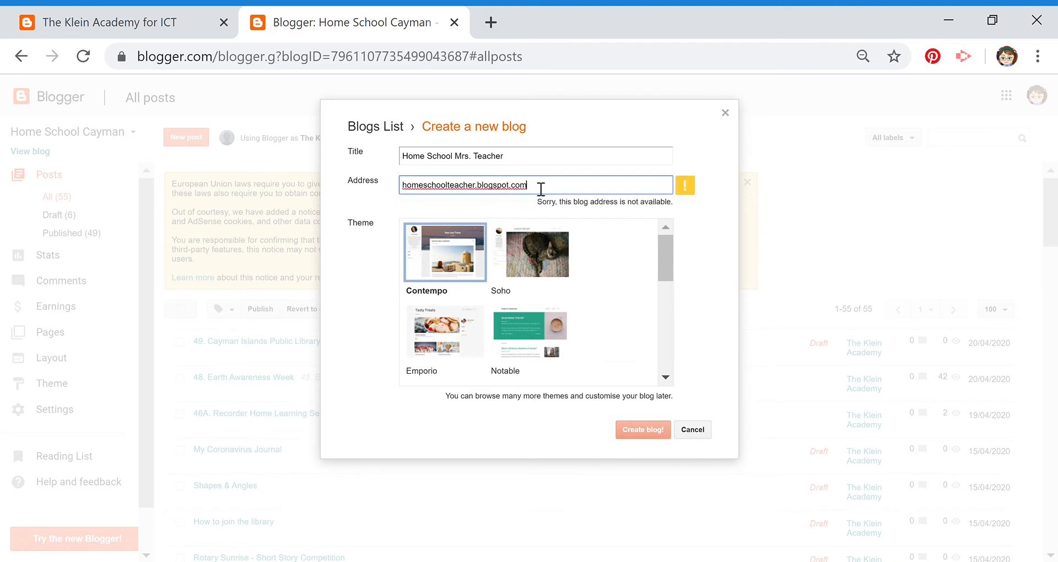
{"action": "left_click_drag", "start_coordinate": [541, 189], "coordinate": [482, 191]}
{"action": "key", "text": "BackSpace"}
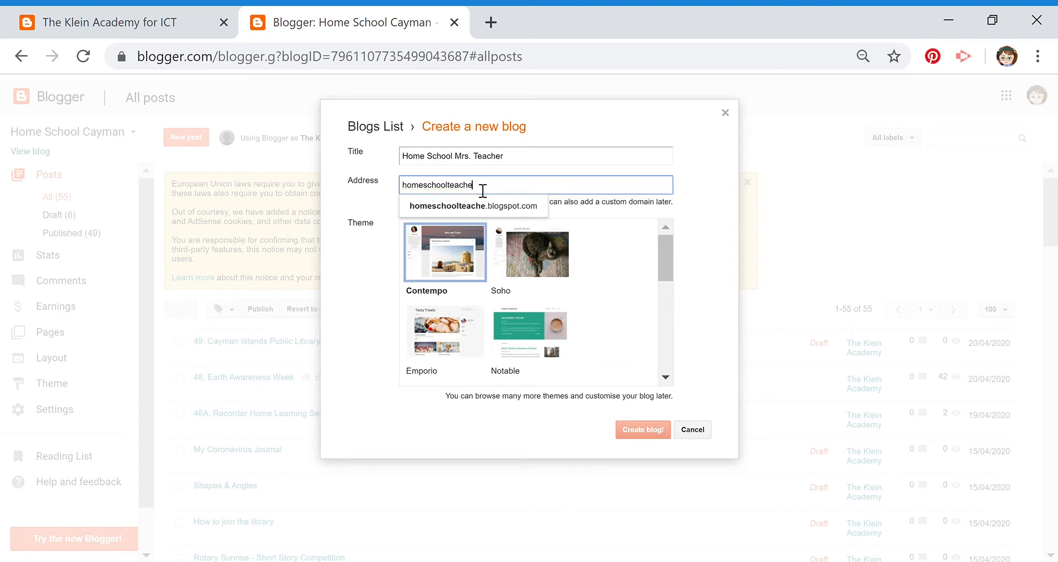
{"action": "type", "text": "r22"}
{"action": "left_click", "coordinate": [491, 209]}
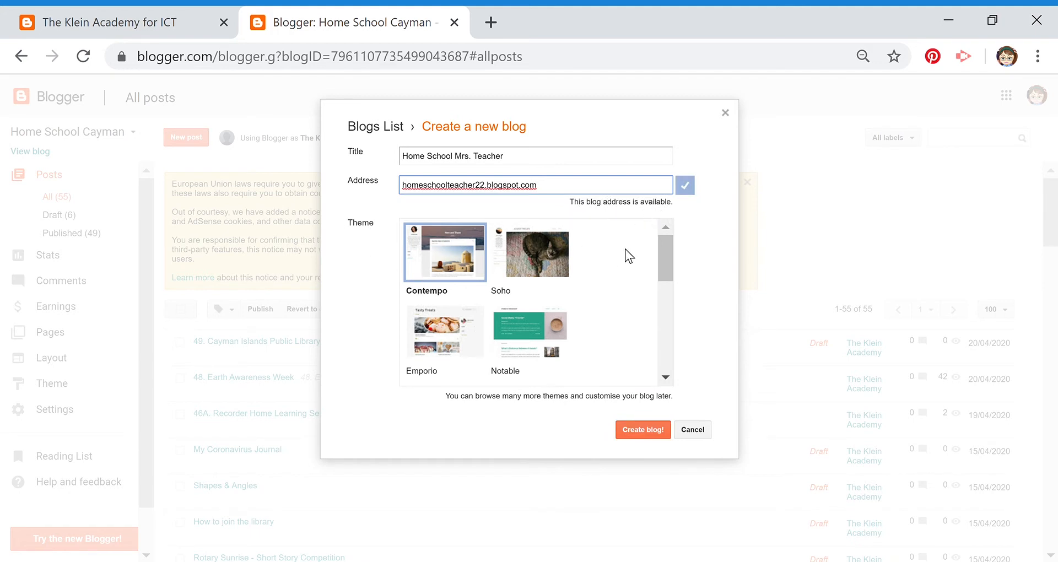
{"action": "left_click_drag", "start_coordinate": [664, 248], "coordinate": [669, 280]}
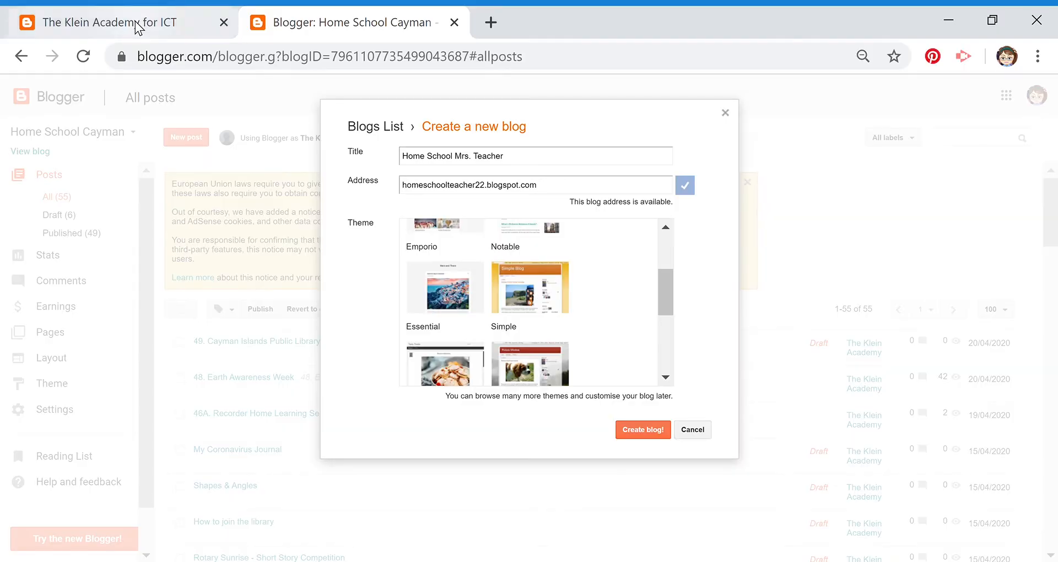
Open the Home School Cayman site from the Klein Academy tab, then come back to the new-blog form
{"action": "left_click", "coordinate": [138, 24]}
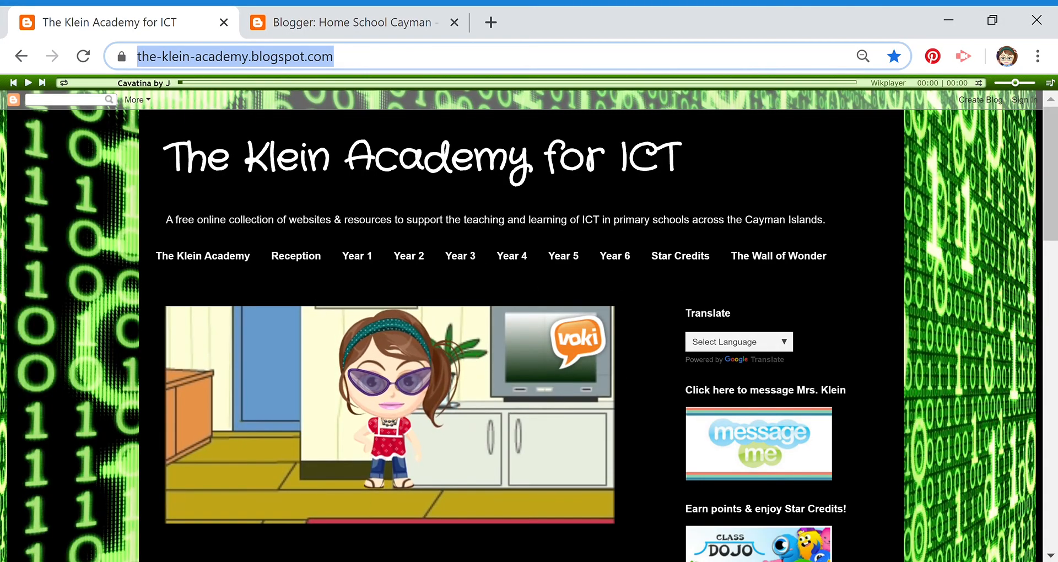
{"action": "left_click_drag", "start_coordinate": [1050, 216], "coordinate": [1048, 374]}
{"action": "left_click", "coordinate": [427, 185]}
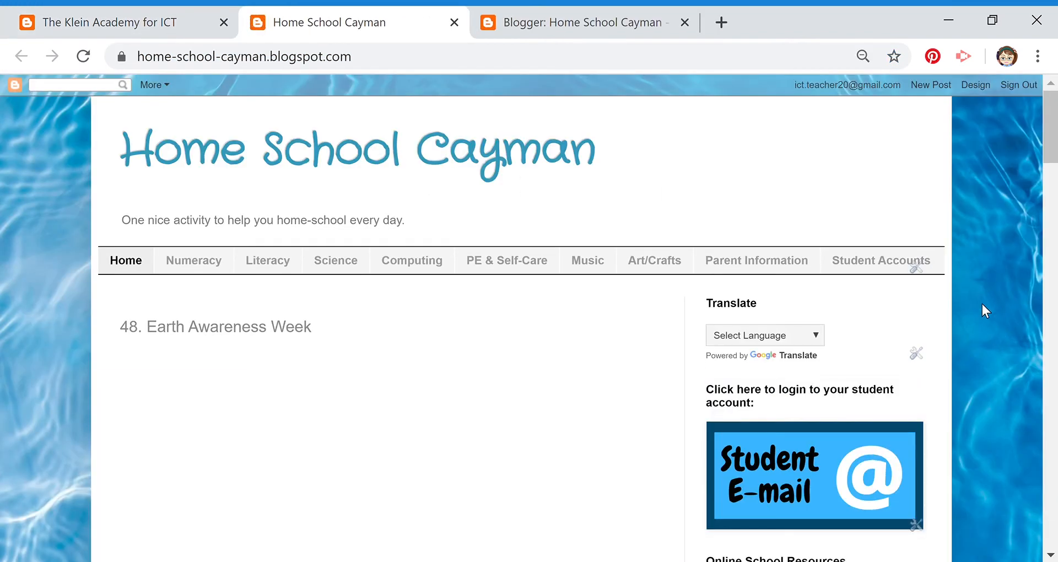
{"action": "left_click", "coordinate": [573, 26]}
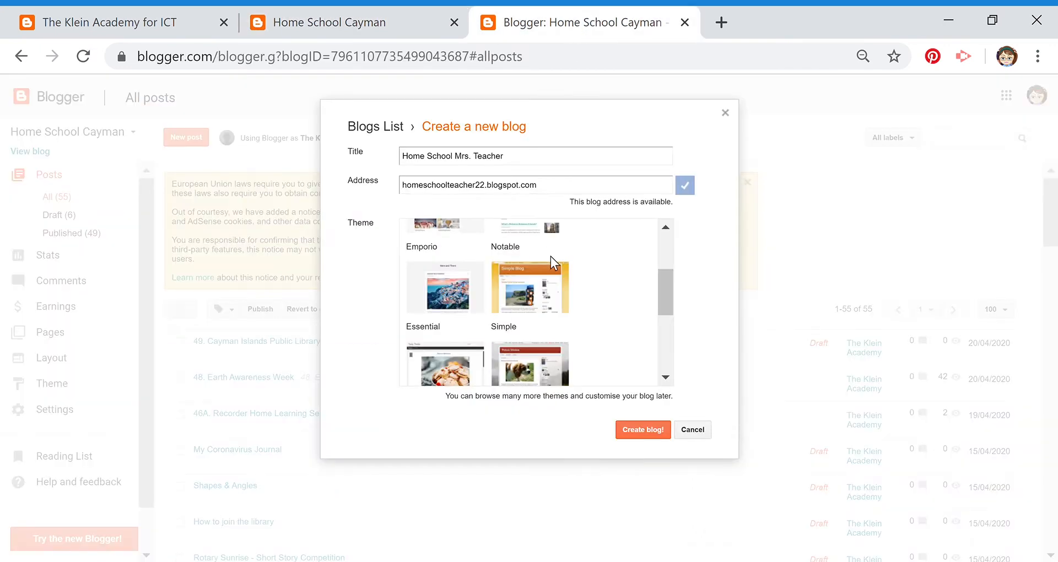
Choose the Simple theme and create the Home School Mrs. Teacher blog
{"action": "left_click", "coordinate": [526, 292]}
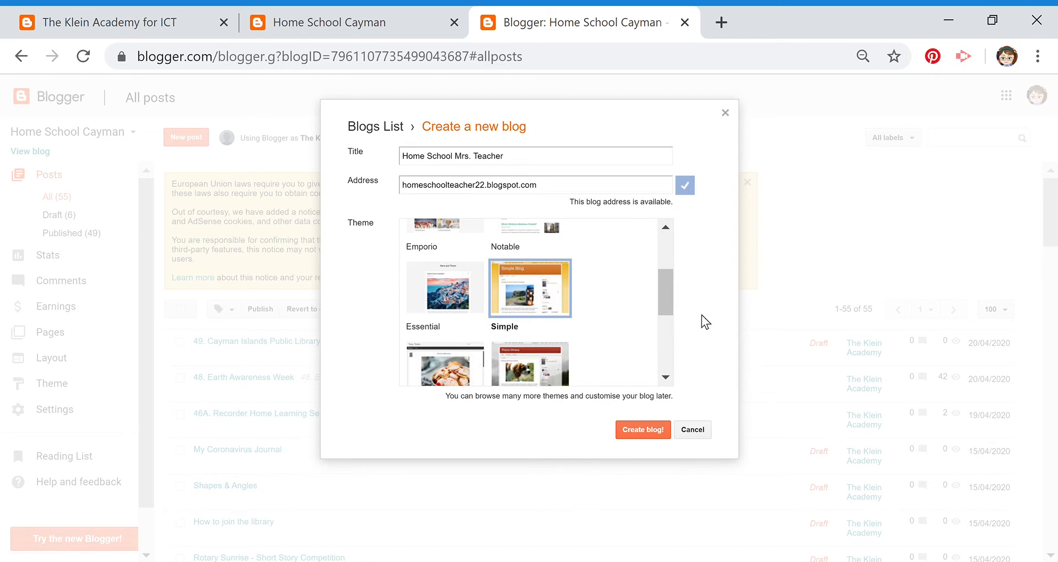
{"action": "left_click_drag", "start_coordinate": [666, 296], "coordinate": [660, 252]}
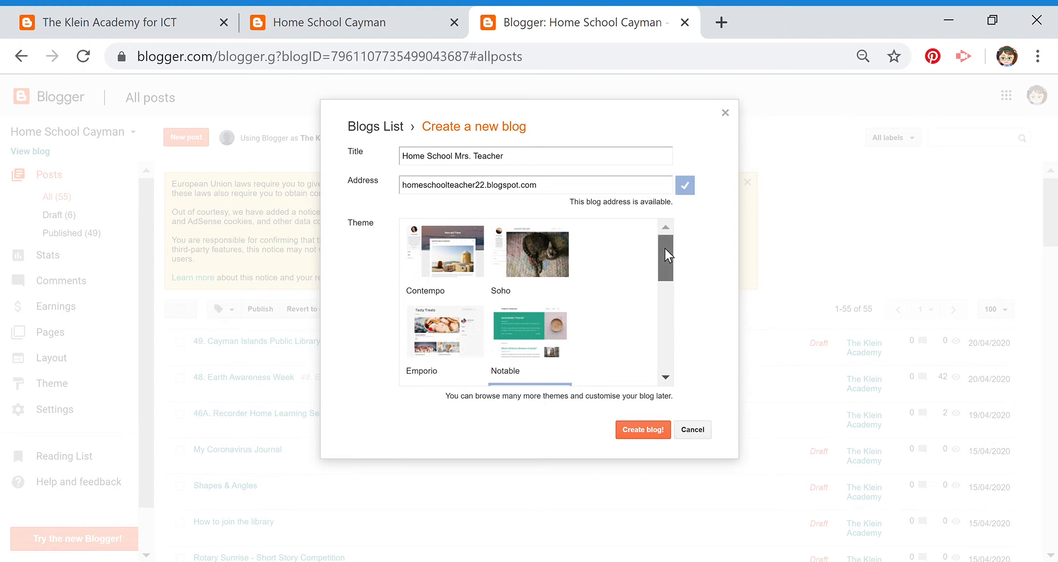
{"action": "left_click_drag", "start_coordinate": [665, 248], "coordinate": [667, 276]}
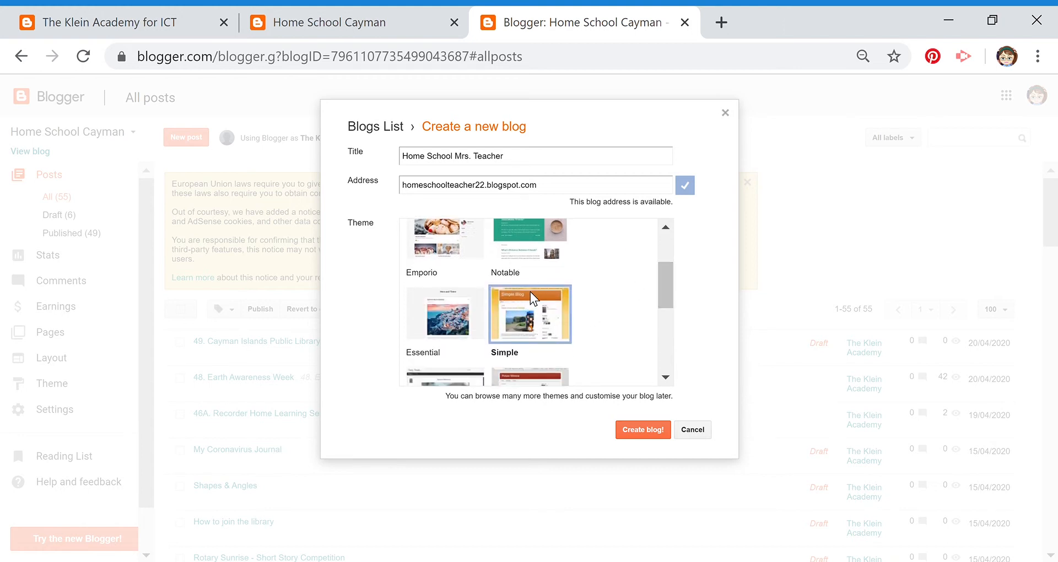
{"action": "left_click", "coordinate": [650, 436]}
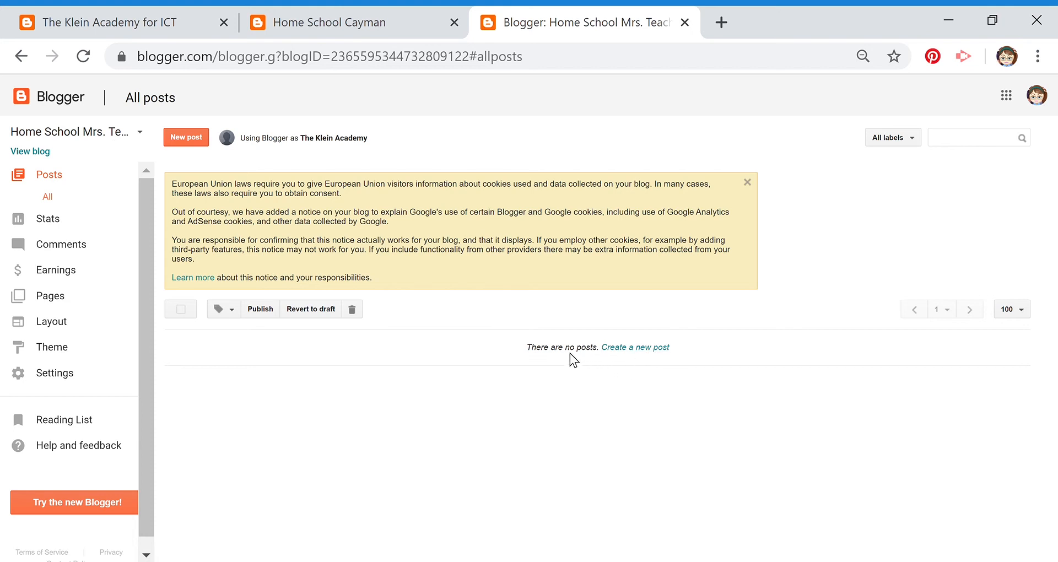
Open the live homeschoolteacher22.blogspot.com site via View blog in a new tab
{"action": "left_click", "coordinate": [40, 152]}
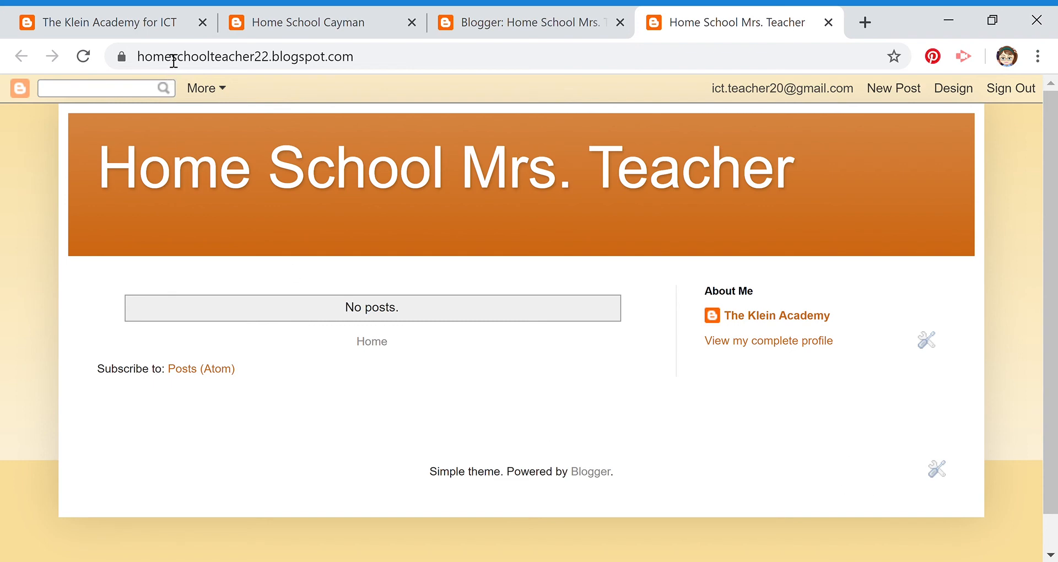
{"action": "left_click", "coordinate": [97, 24]}
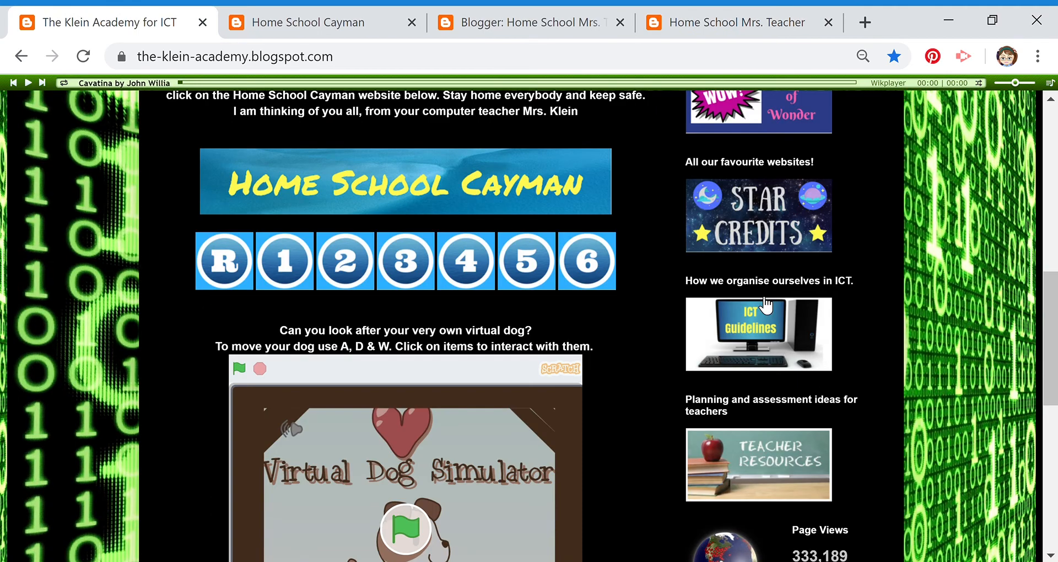
{"action": "left_click_drag", "start_coordinate": [1046, 314], "coordinate": [1046, 165]}
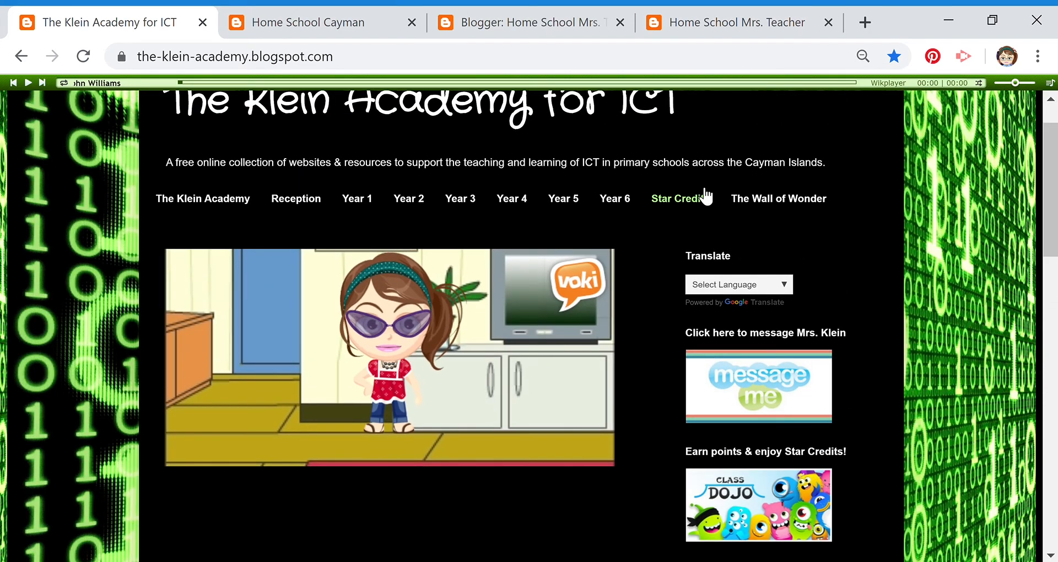
{"action": "mouse_move", "coordinate": [1052, 175]}
{"action": "left_mouse_down"}
{"action": "mouse_move", "coordinate": [1051, 409]}
{"action": "mouse_move", "coordinate": [1052, 158]}
{"action": "left_mouse_up"}
{"action": "left_click", "coordinate": [704, 27]}
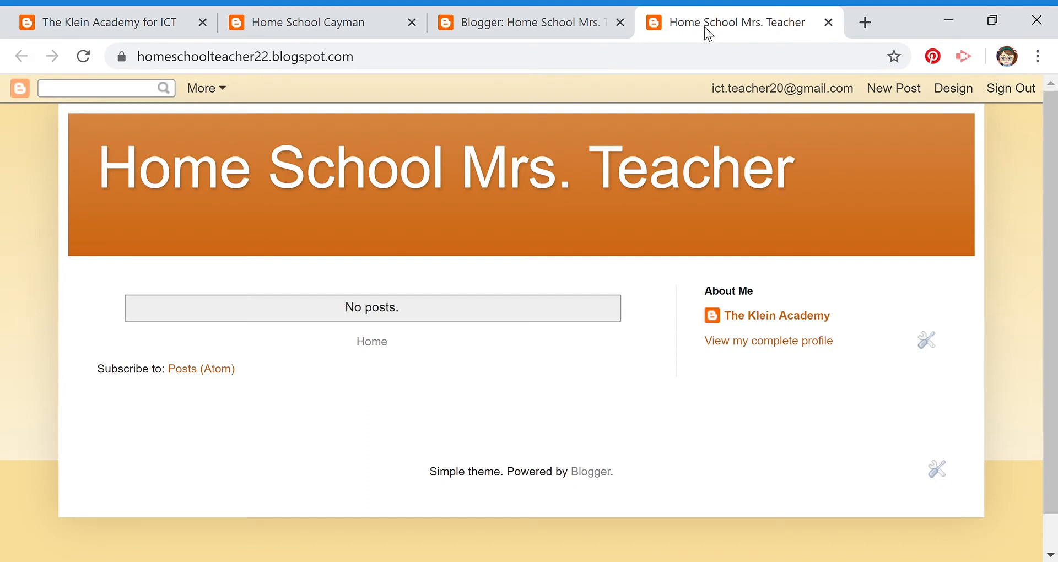
Create a new post titled 'Test' with body 'Lesson 1' plus a new line, and publish it
{"action": "left_click", "coordinate": [907, 91]}
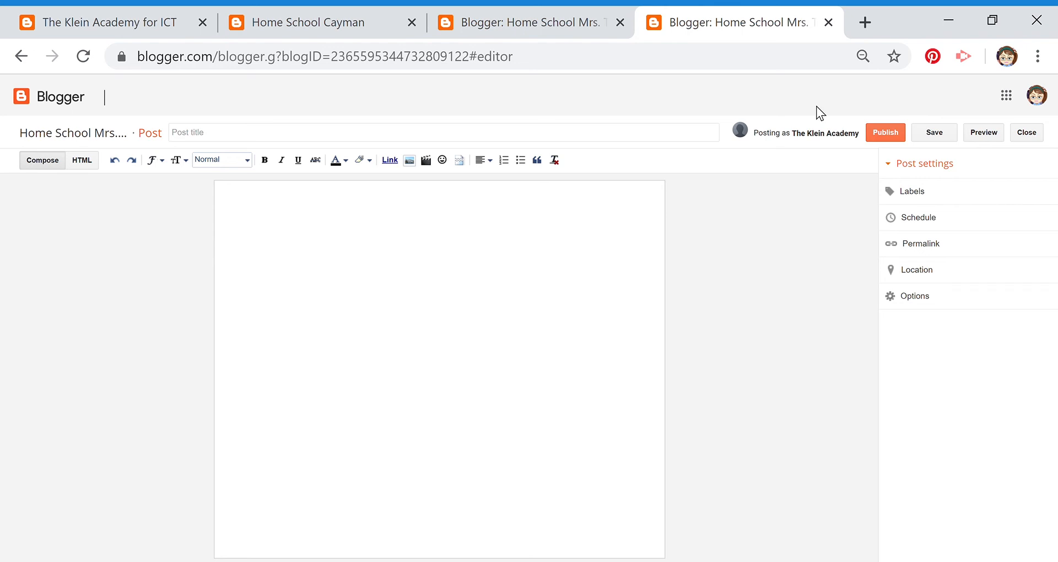
{"action": "left_click", "coordinate": [213, 138]}
{"action": "type", "text": "Test"}
{"action": "left_click", "coordinate": [249, 205]}
{"action": "type", "text": "Lesson 1"}
{"action": "key", "text": "Return"}
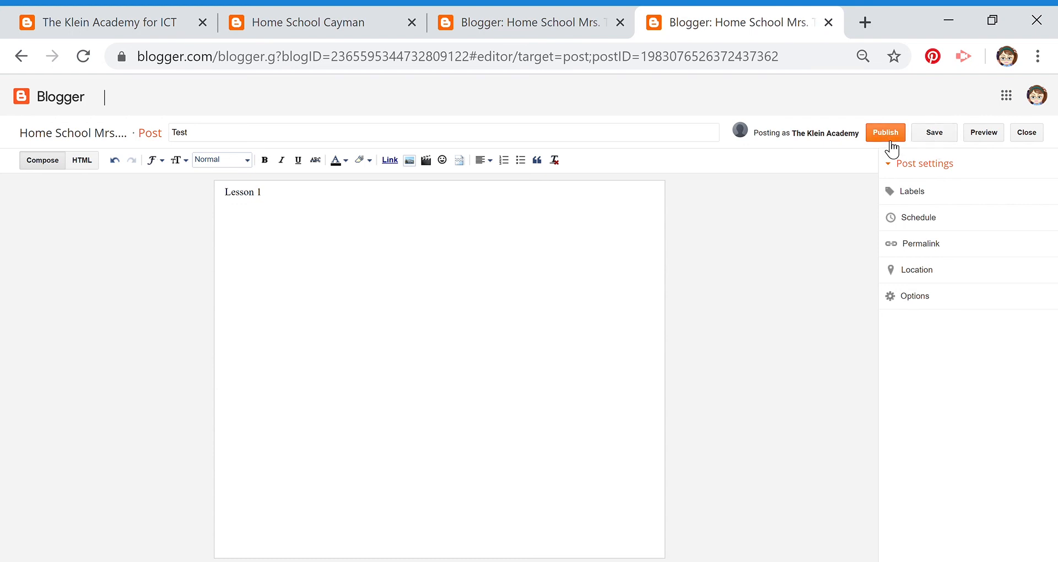
{"action": "left_click", "coordinate": [888, 137]}
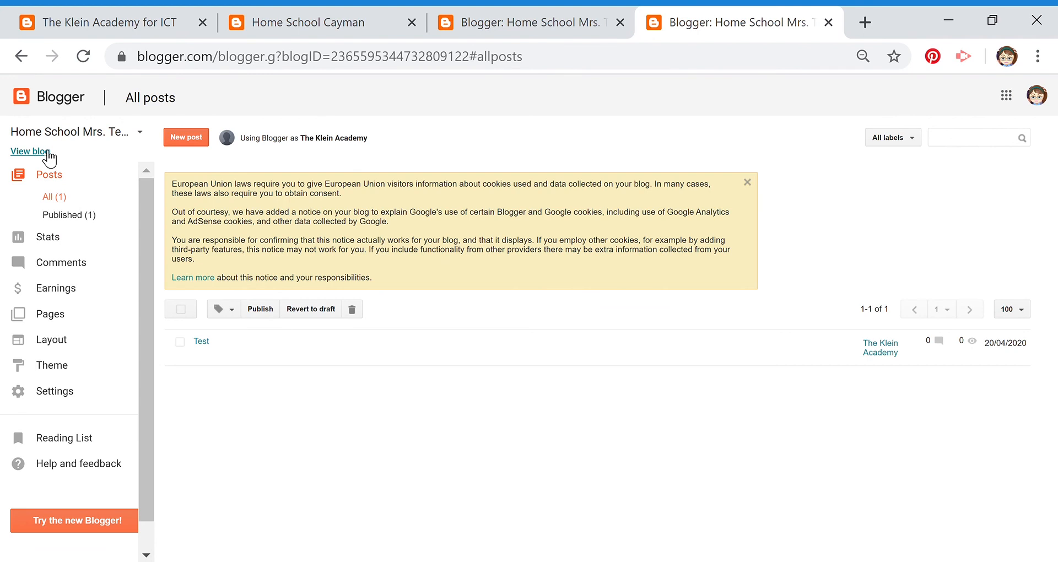
View the live blog showing the Test post, check the All posts tab, then return to the blog
{"action": "left_click", "coordinate": [44, 152]}
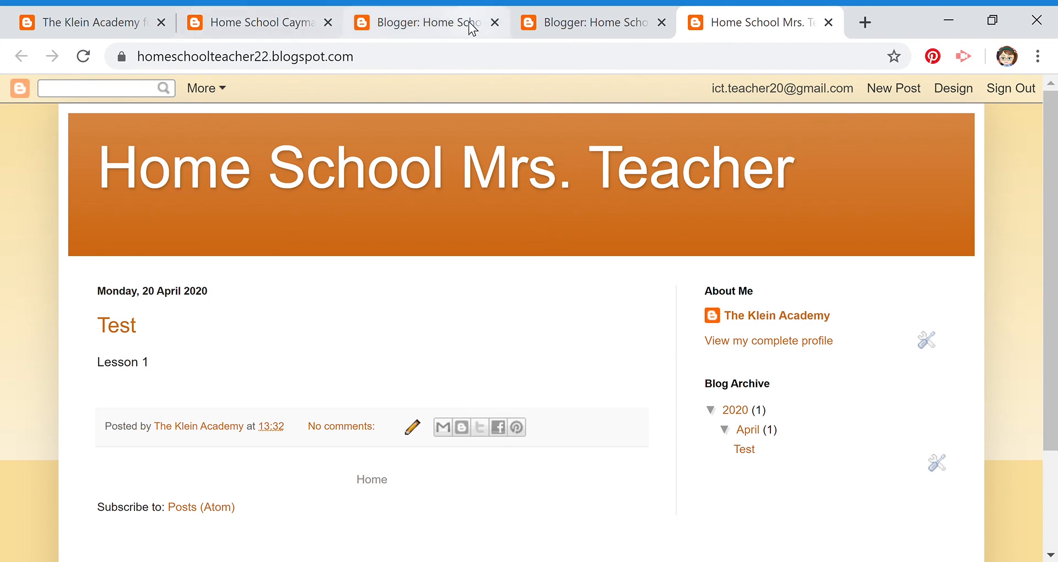
{"action": "left_click", "coordinate": [594, 26]}
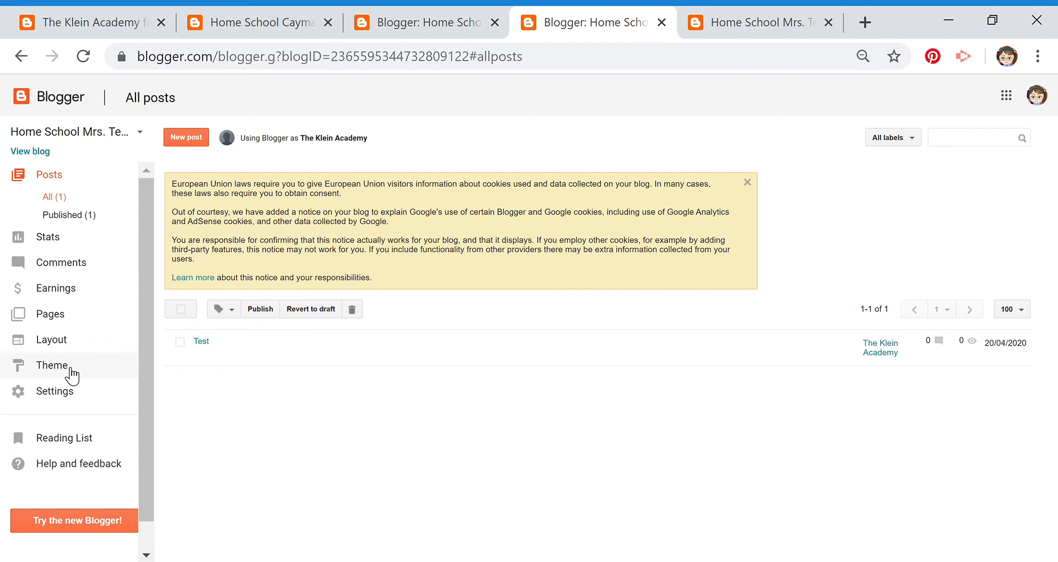
{"action": "left_click", "coordinate": [759, 25]}
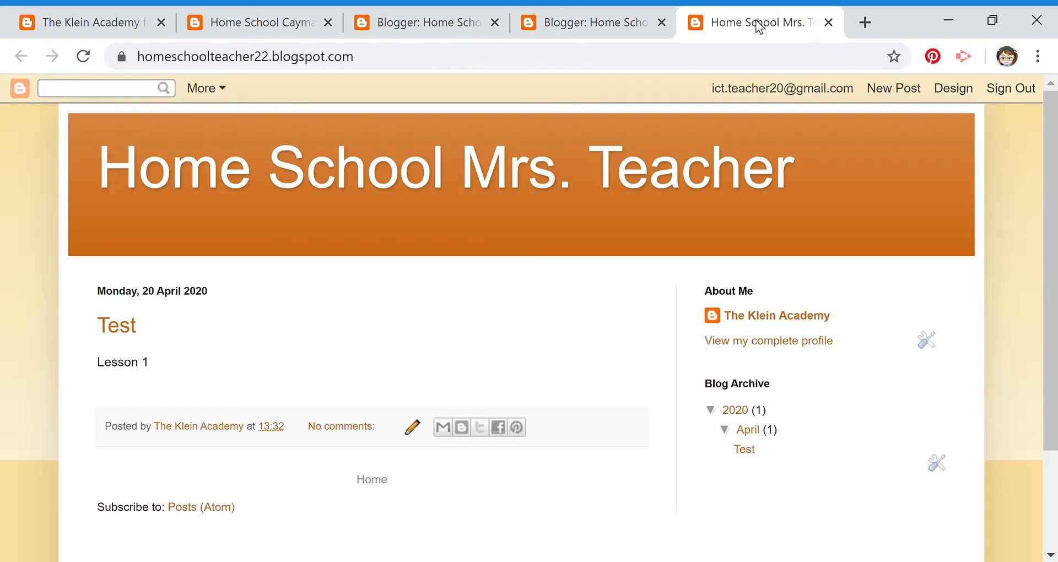